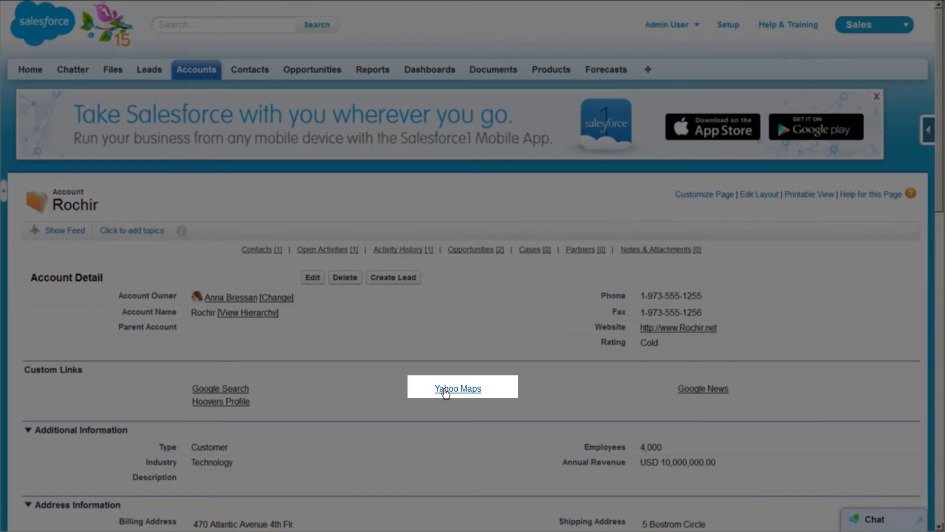
Open the Rochir account's existing Yahoo Maps link to view its map
left_click(446, 391)
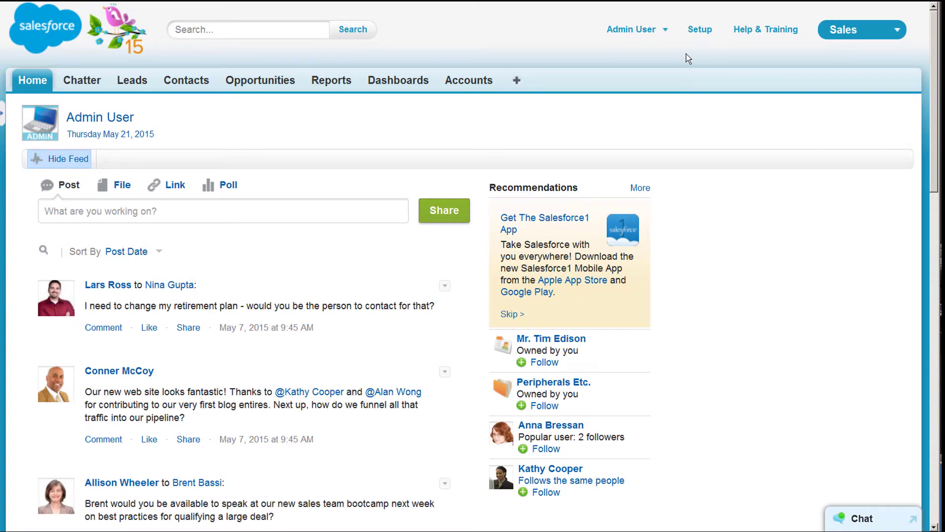
Search Setup for 'account' and open the Account Buttons, Links, and Actions page
left_click(699, 29)
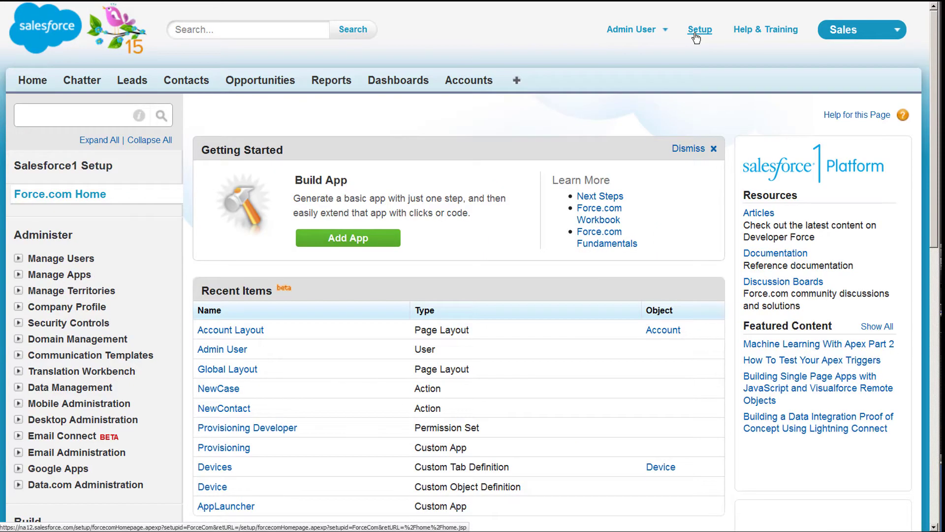
left_click(115, 119)
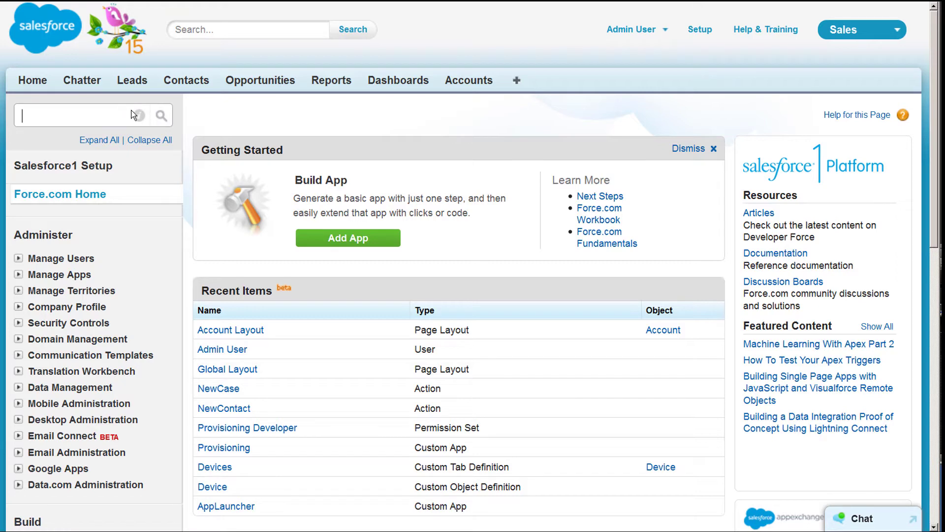
type("account")
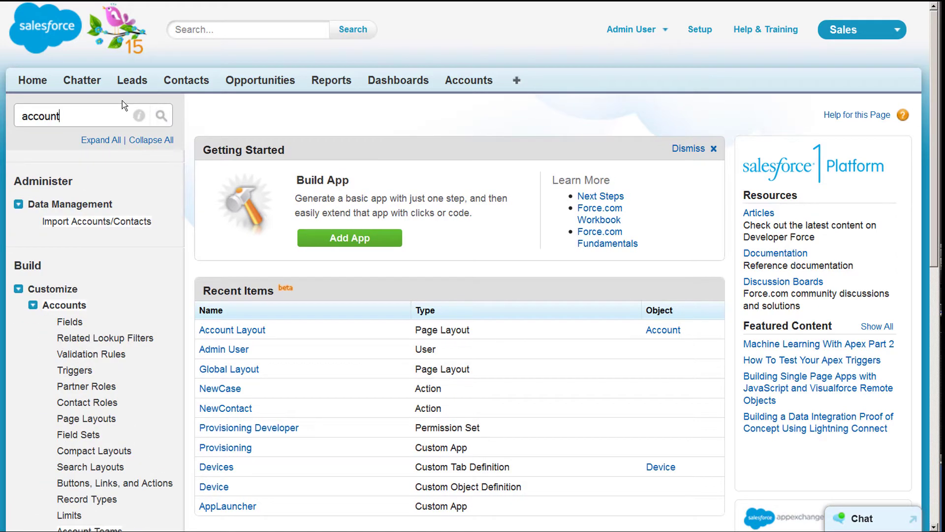
left_click(94, 484)
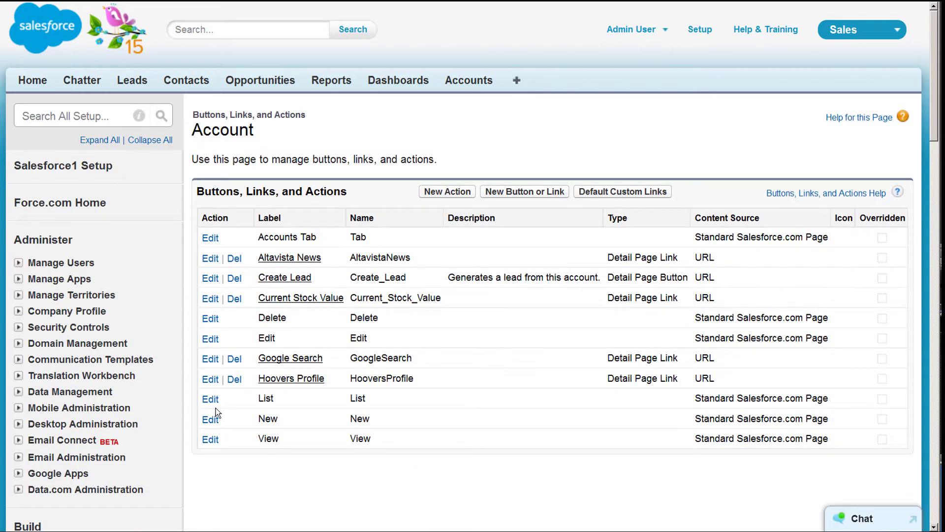
Start a new link labelled 'Yahoo Maps' with description 'Maps the Account's location on Yahoo.'
left_click(504, 195)
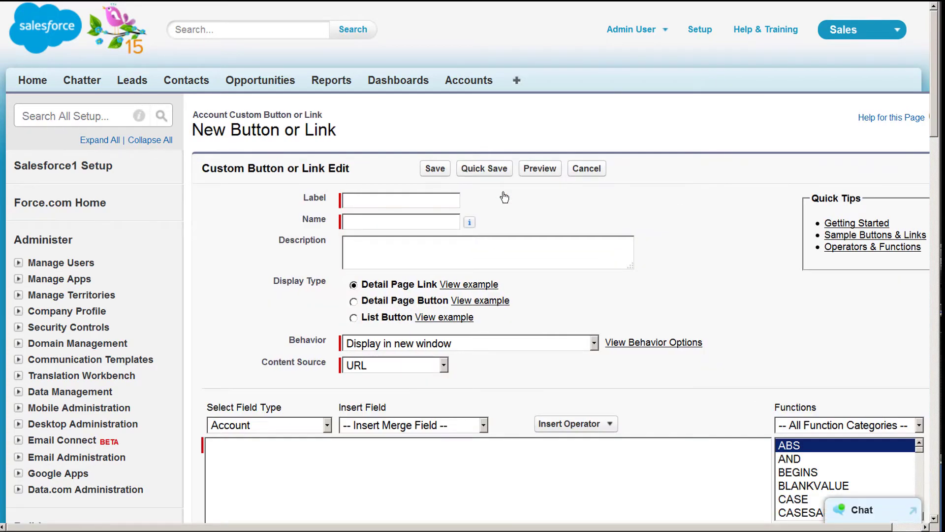
type("Yahoo Maps")
key("Tab")
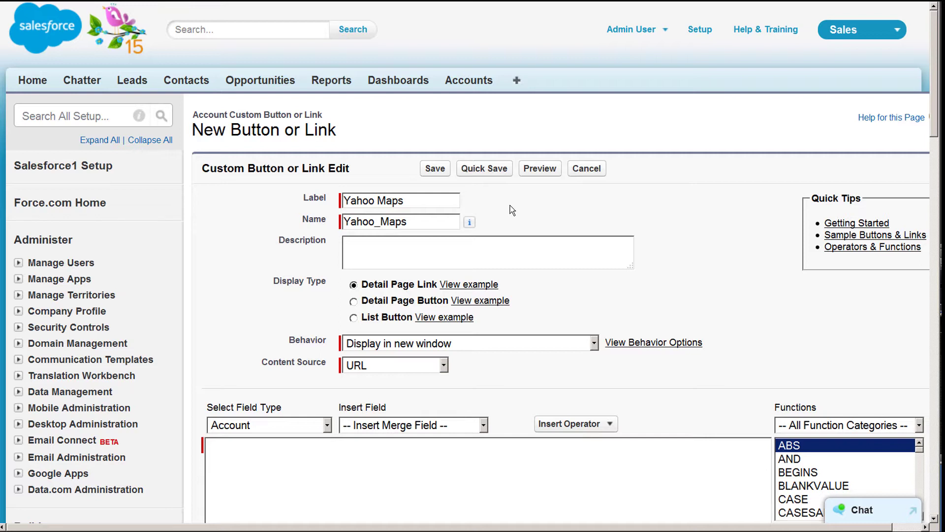
type("Maps the Account's location on Yahoo.")
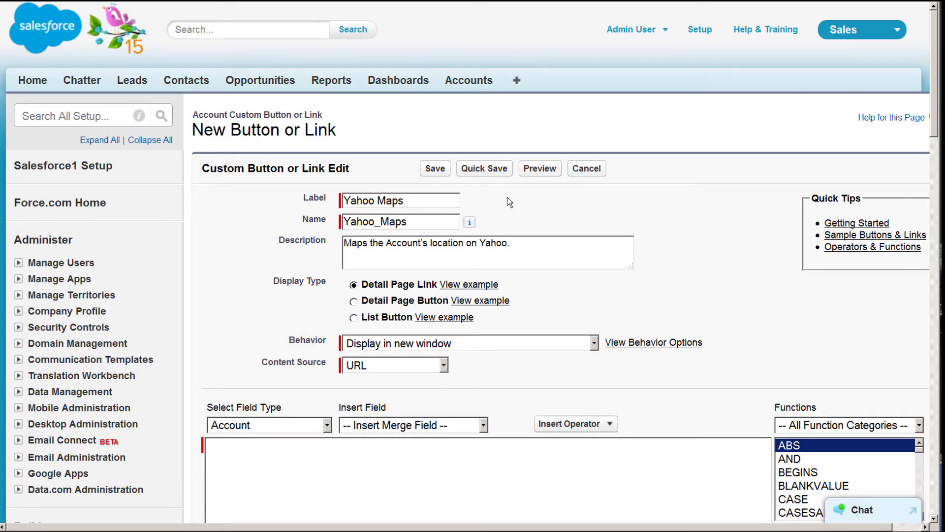
Keep the link opening in a new window with URL as its content source
left_click(596, 349)
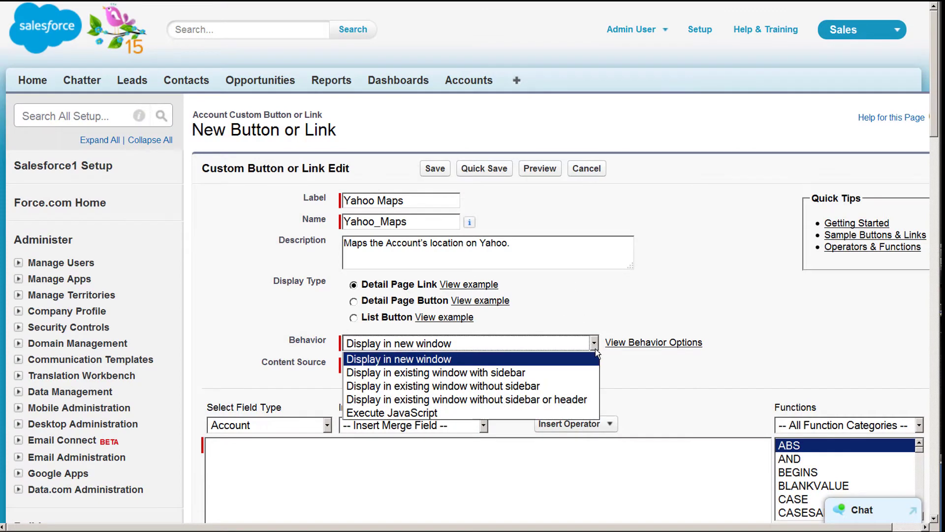
left_click(588, 359)
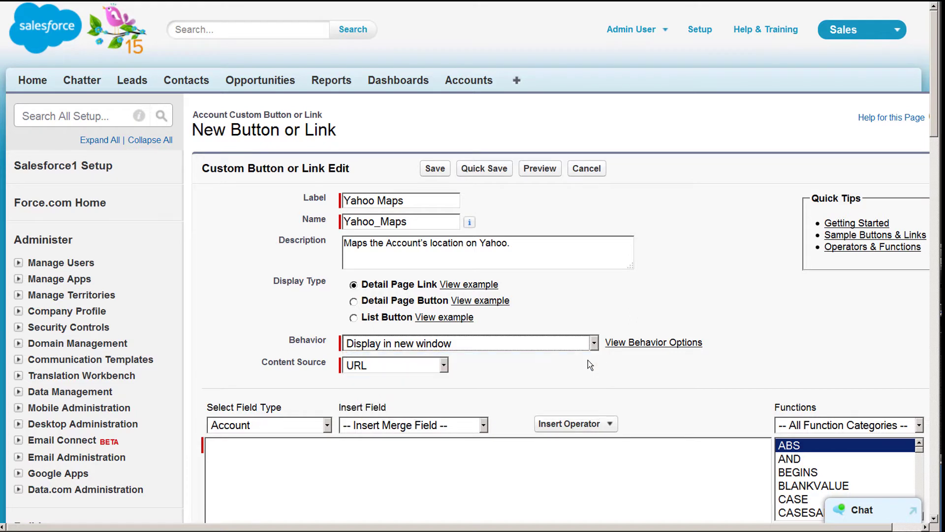
left_click(444, 366)
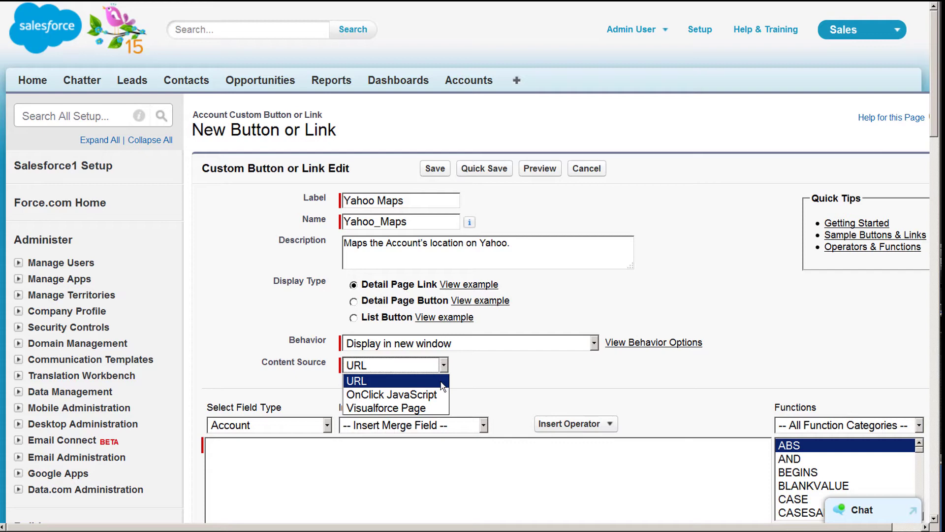
left_click(441, 381)
Begin the URL formula with the Shipping Country merge field, an ampersand and 'csz='
left_click(355, 459)
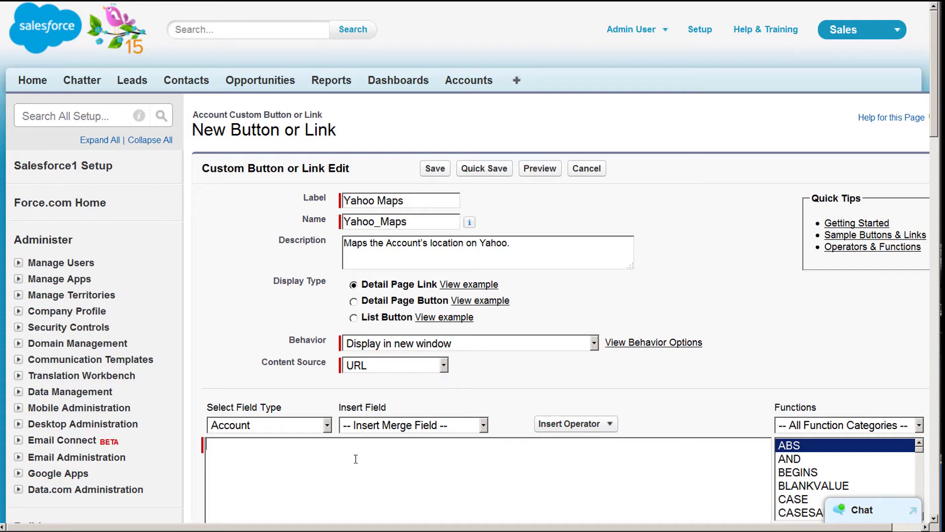
scroll(356, 458, "down", 1)
scroll(356, 459, "down", 2)
scroll(356, 458, "down", 2)
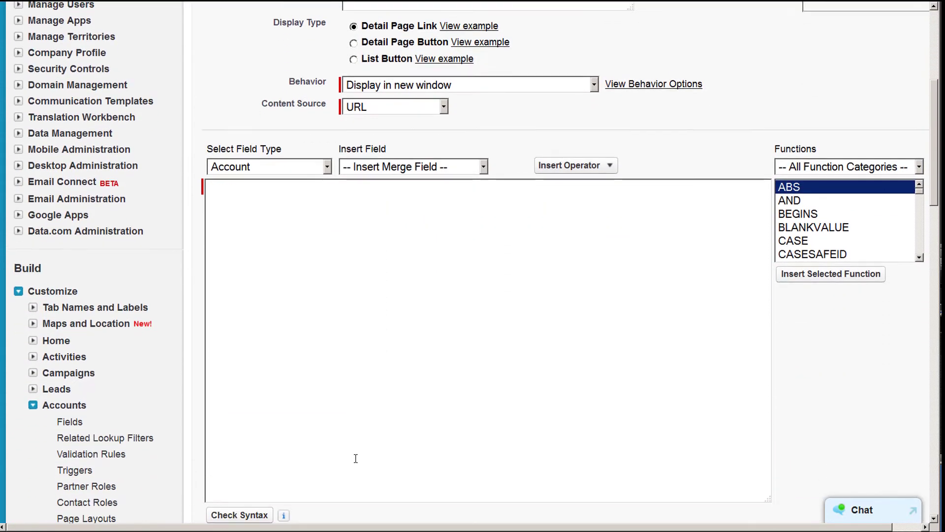
scroll(358, 456, "down", 2)
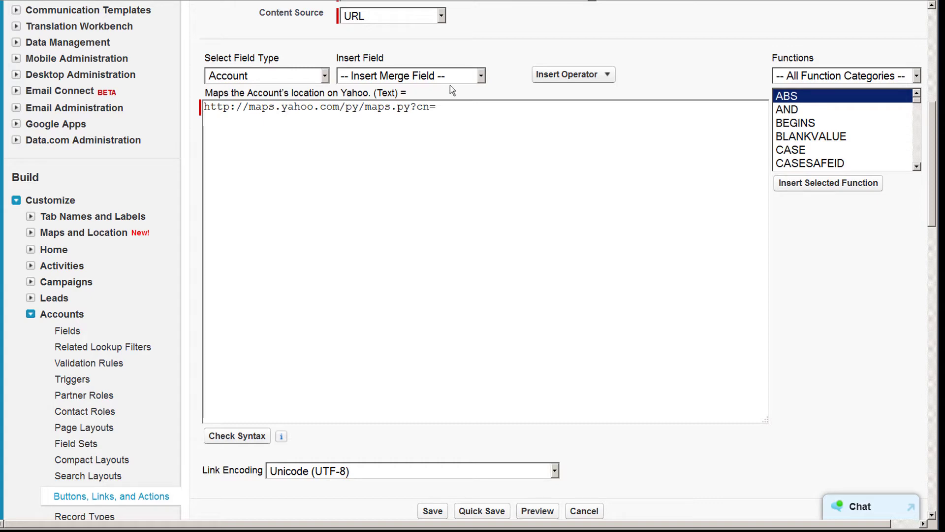
left_click(481, 76)
left_click_drag(490, 123, 486, 274)
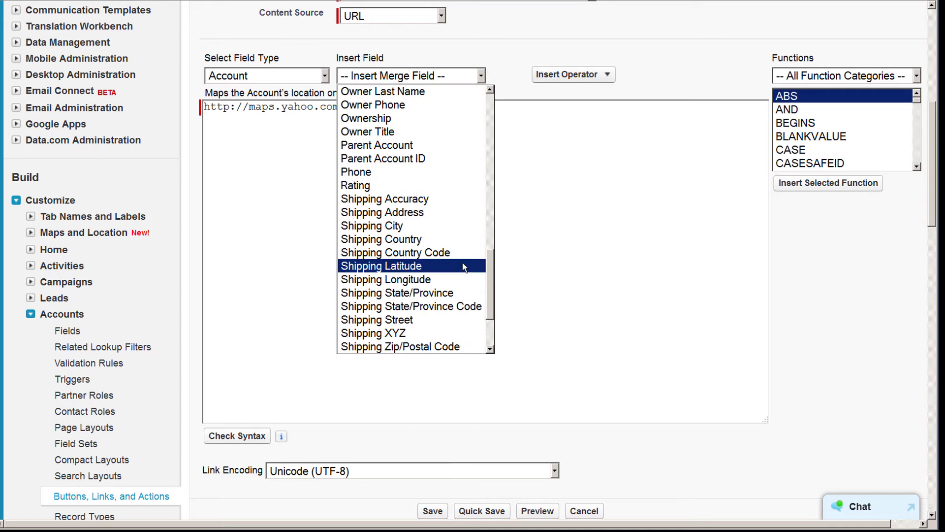
left_click(421, 241)
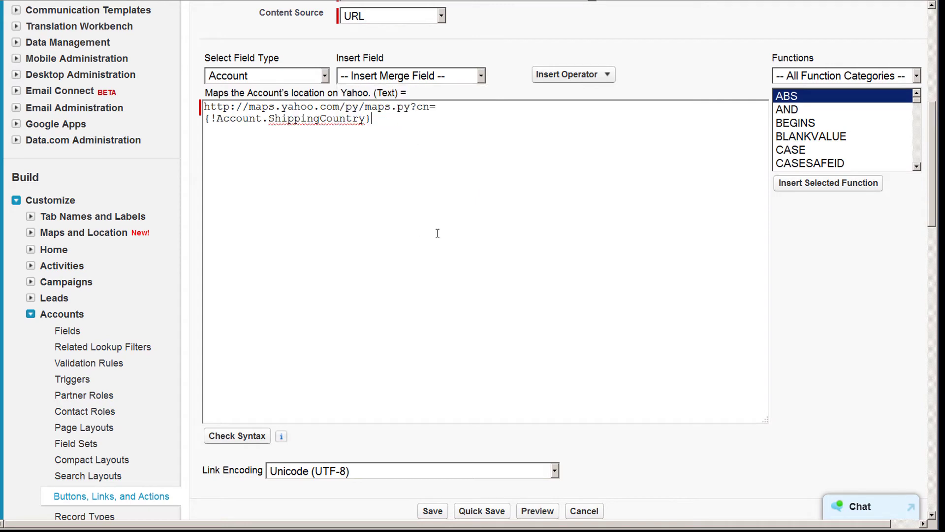
left_click(569, 77)
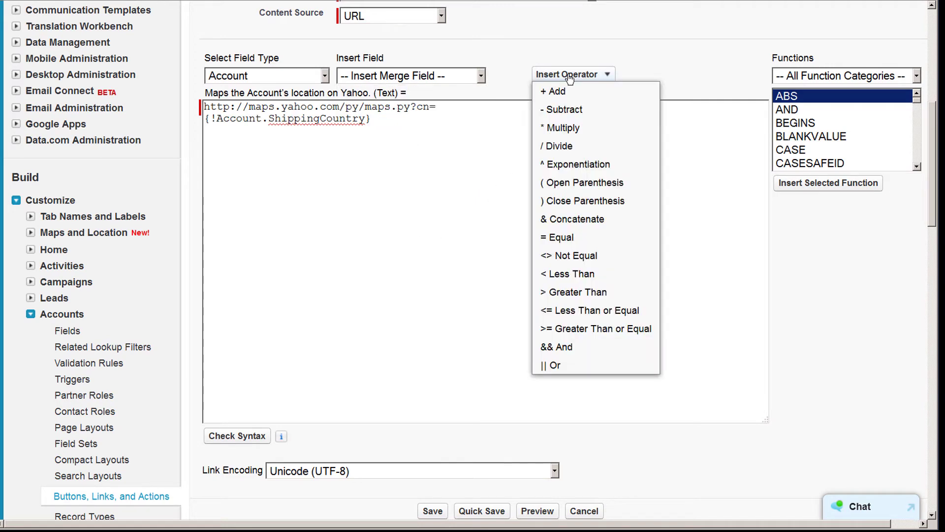
left_click(561, 219)
type("csz=")
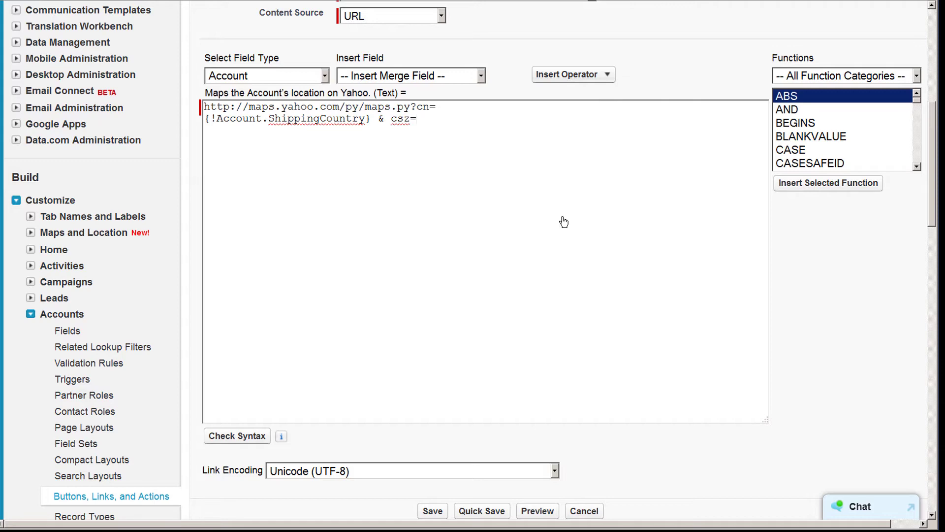
Append the Shipping City and Shipping State/Province merge fields, each followed by a plus
left_click(481, 76)
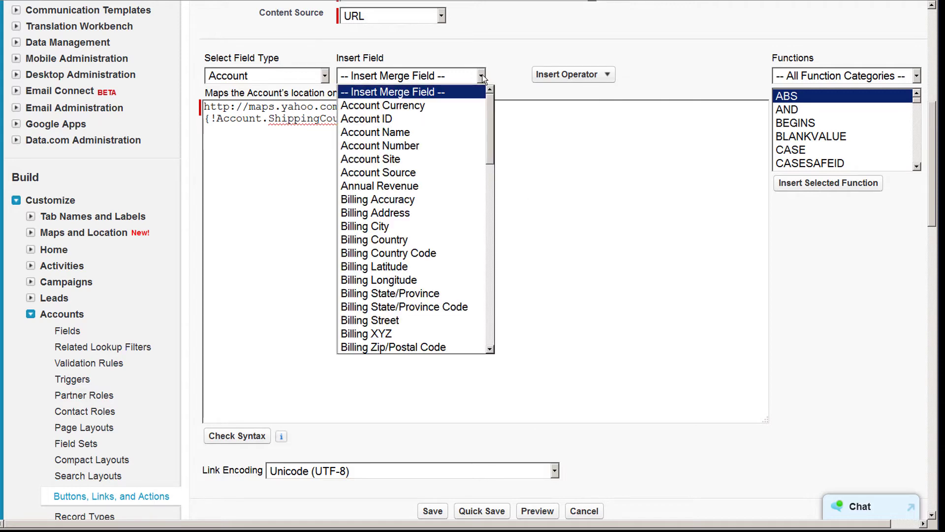
left_click_drag(486, 110, 493, 304)
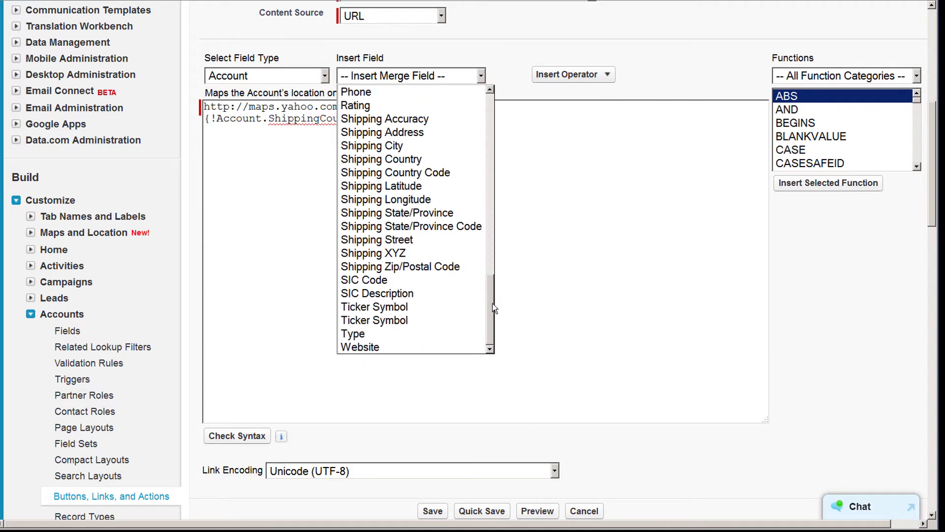
left_click(384, 147)
left_click(577, 78)
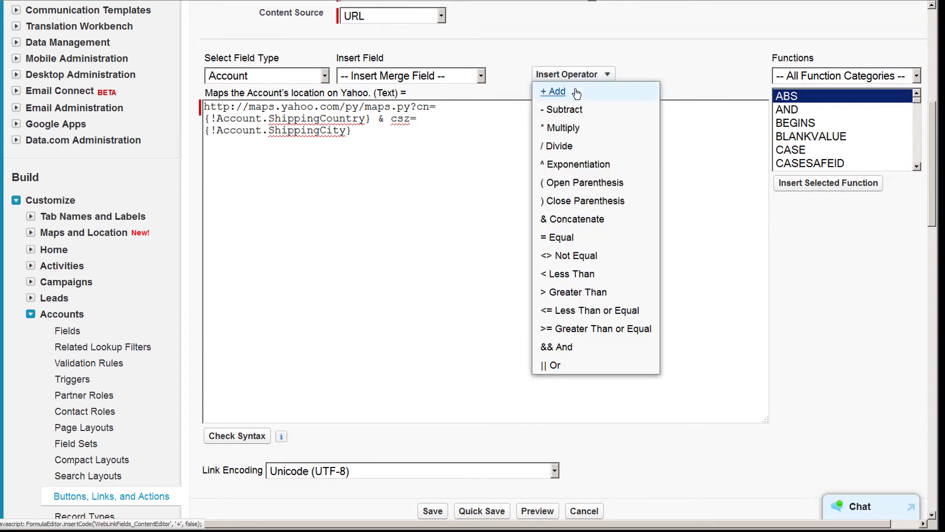
left_click(575, 89)
left_click(483, 73)
mouse_move(490, 101)
left_mouse_down()
mouse_move(484, 254)
mouse_move(461, 264)
left_mouse_up()
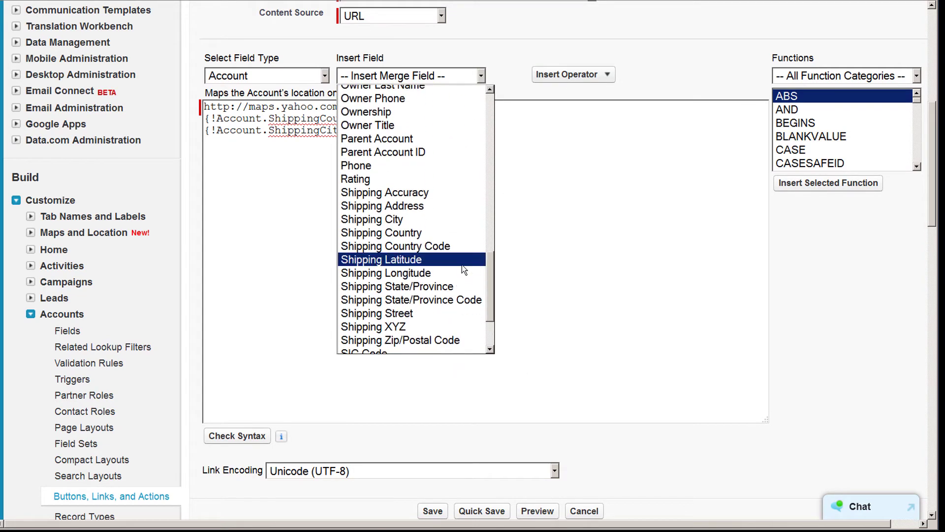
left_click(443, 283)
left_click(589, 78)
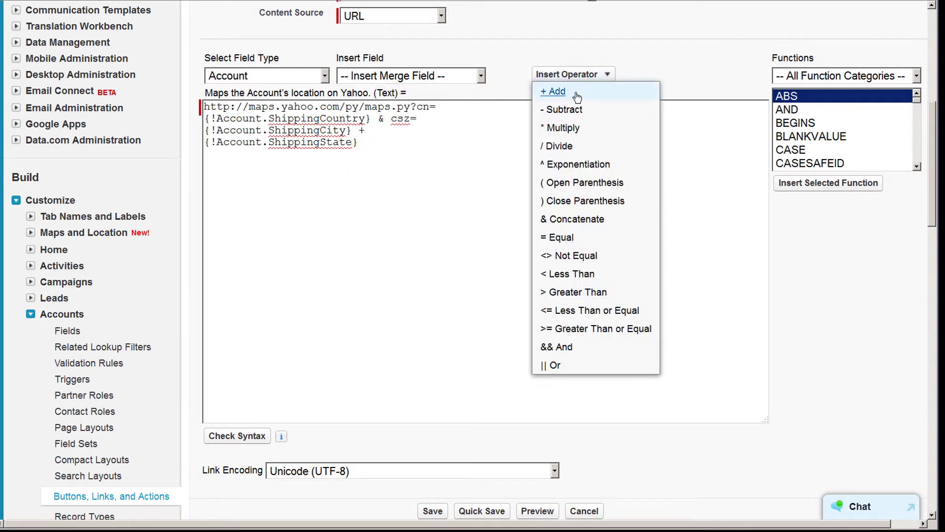
left_click(575, 91)
Append the Shipping Postal Code merge field followed by a plus
left_click(482, 76)
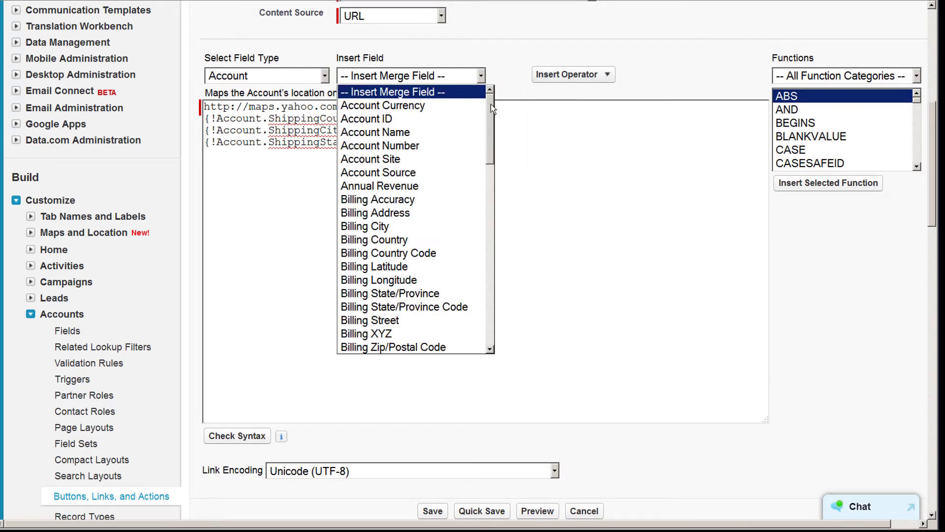
left_click_drag(491, 104, 490, 280)
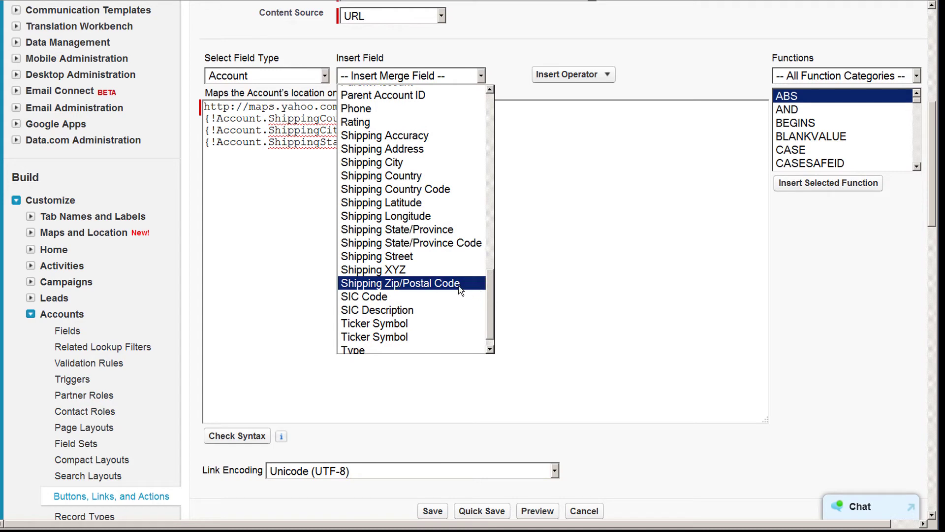
left_click(460, 284)
left_click(576, 77)
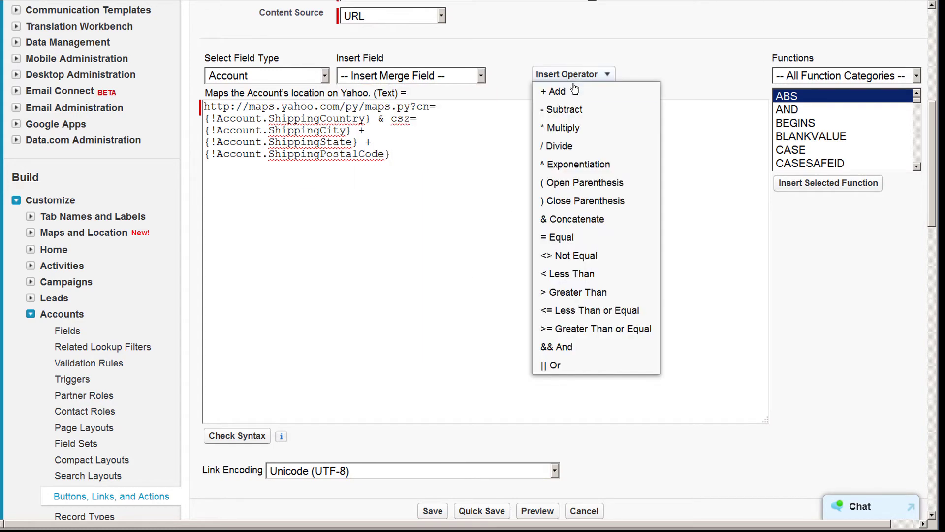
left_click(575, 90)
Append an ampersand, 'addr=' and the Shipping Street merge field
left_click(597, 77)
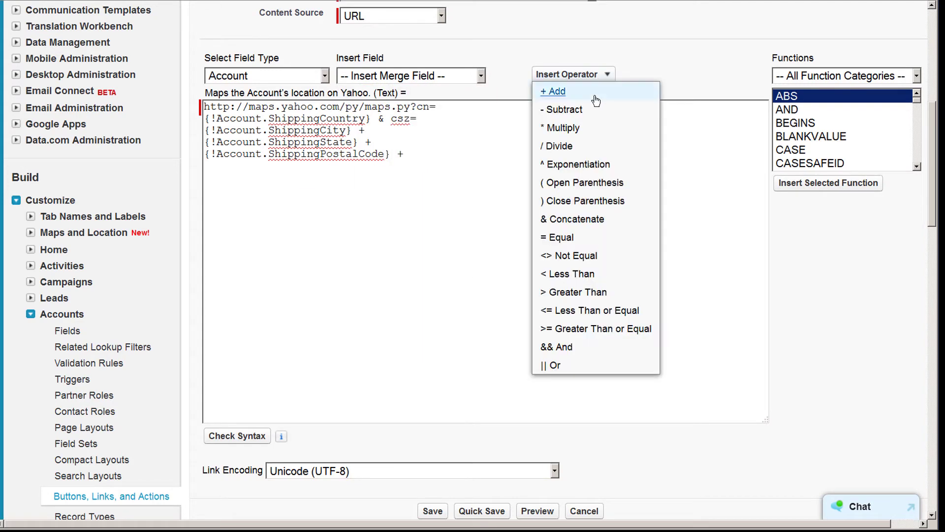
left_click(577, 219)
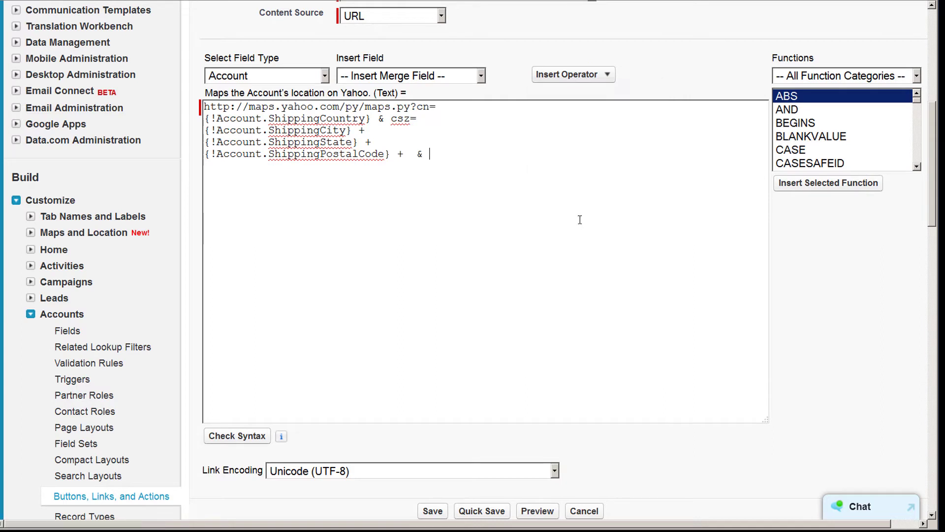
type("addr=")
left_click(480, 77)
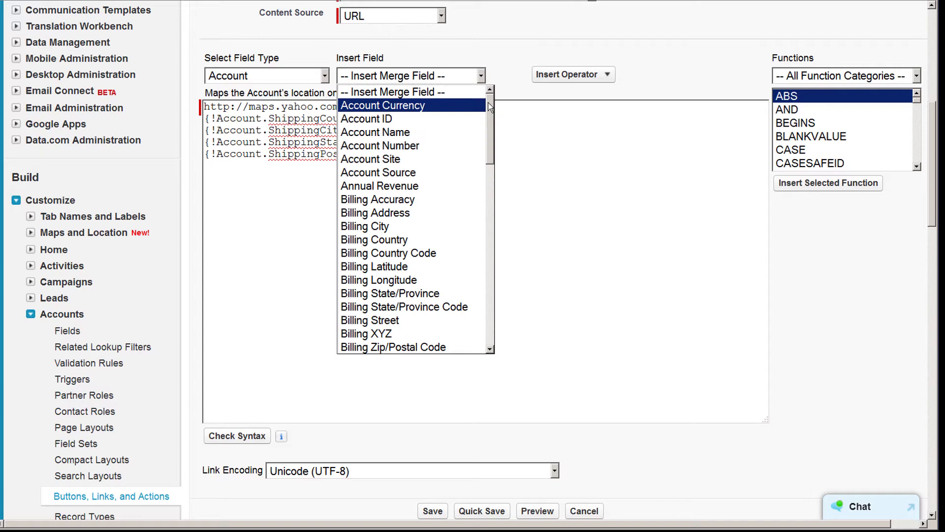
scroll(490, 122, "down", 1)
left_click_drag(490, 122, 489, 268)
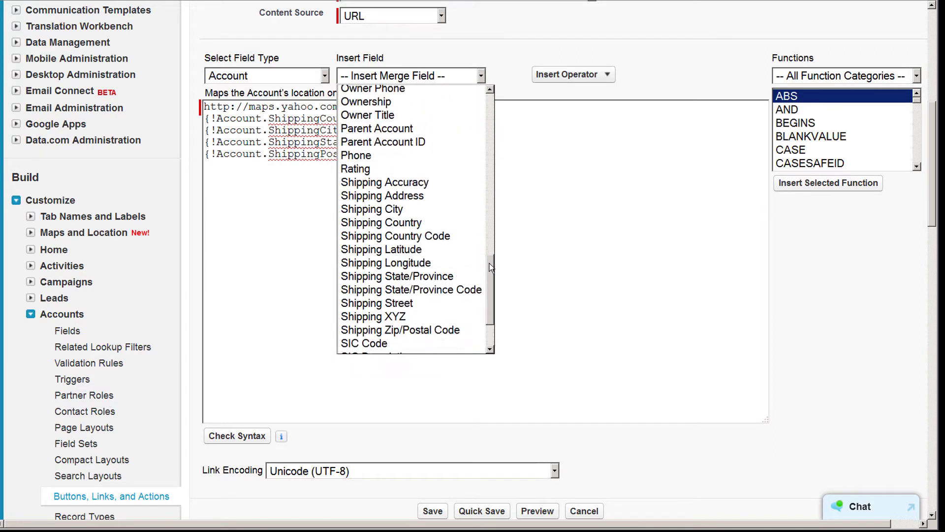
left_click(424, 298)
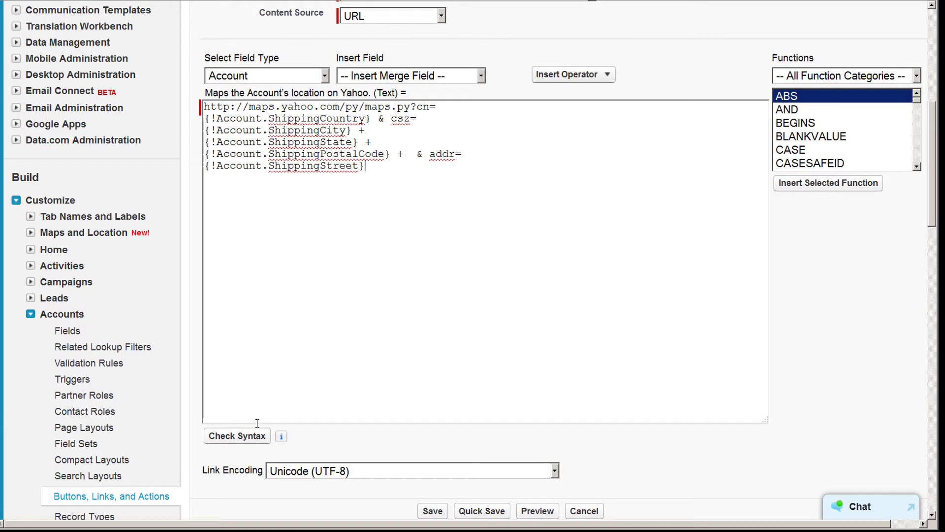
Check the URL formula for syntax errors and save the Yahoo Maps link
left_click(250, 439)
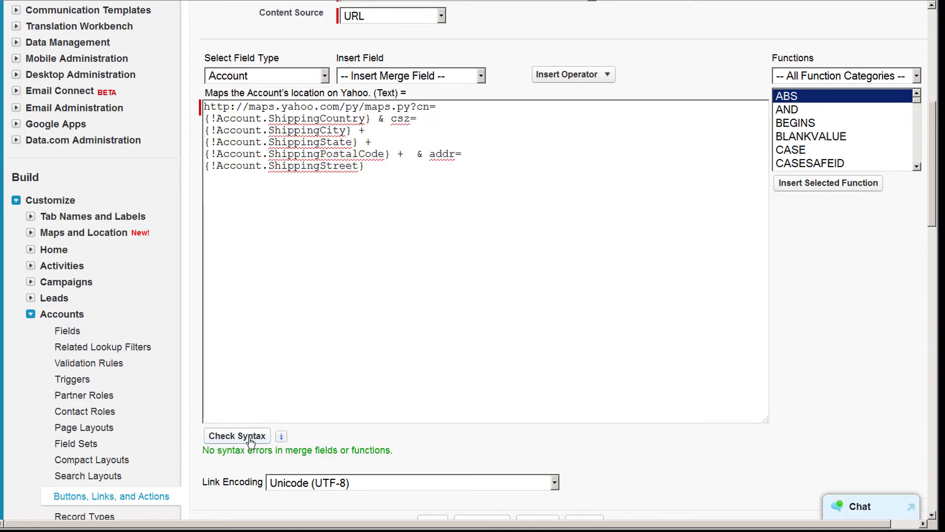
scroll(250, 439, "down", 2)
scroll(339, 387, "down", 2)
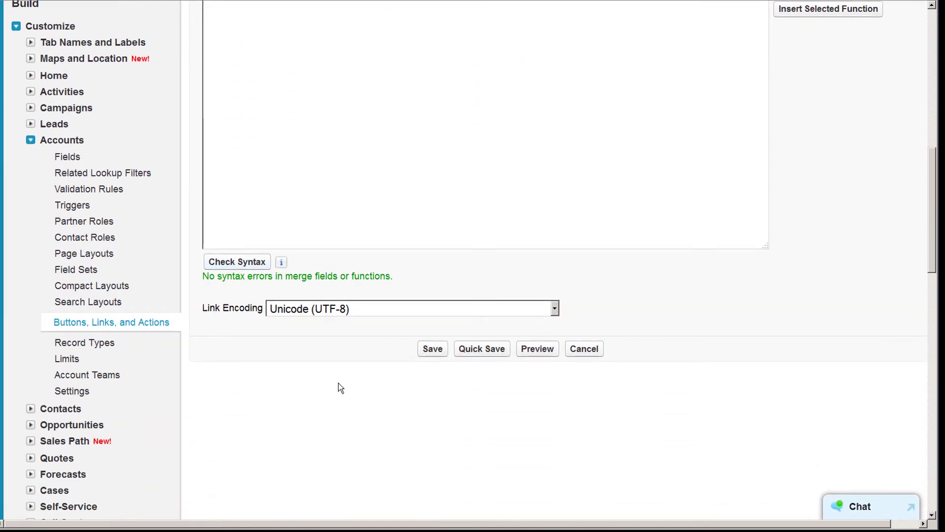
left_click(426, 354)
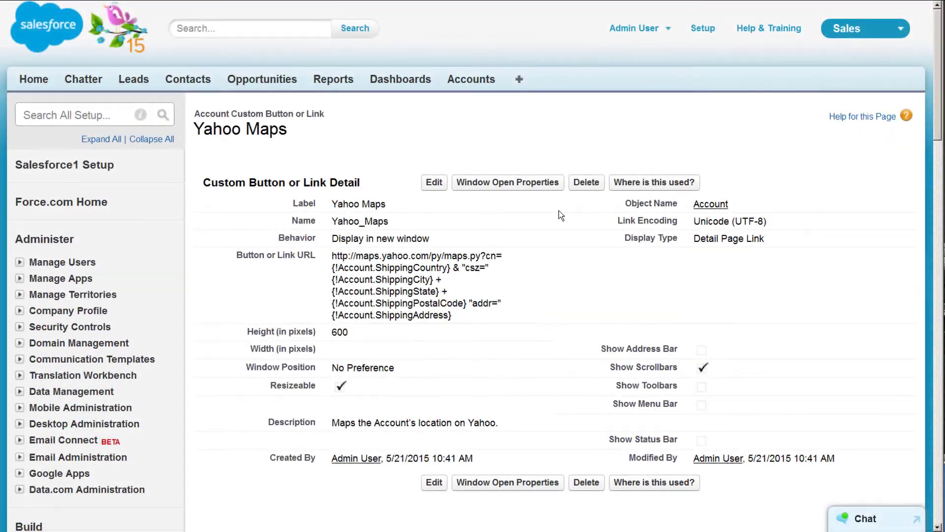
Find Account Page Layouts through a Setup search and edit the Account Layout
left_click(120, 120)
type("acc")
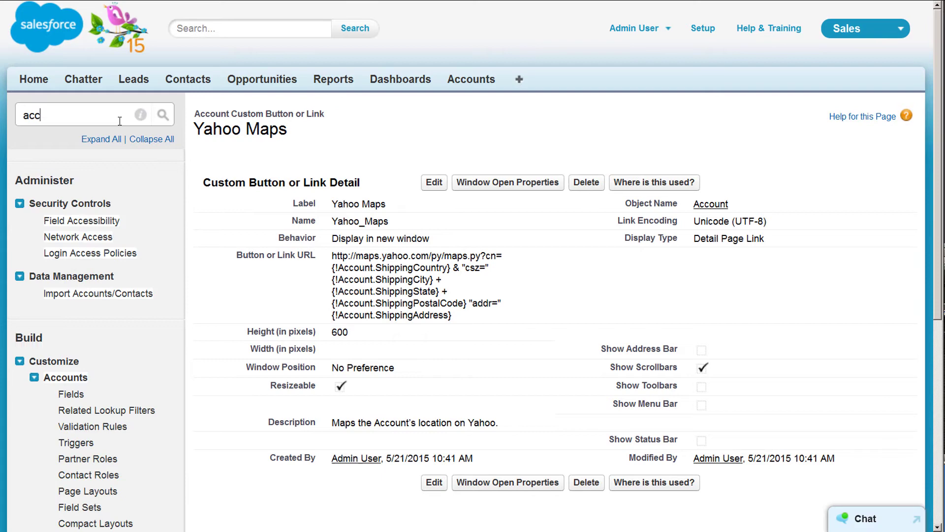
type("ou")
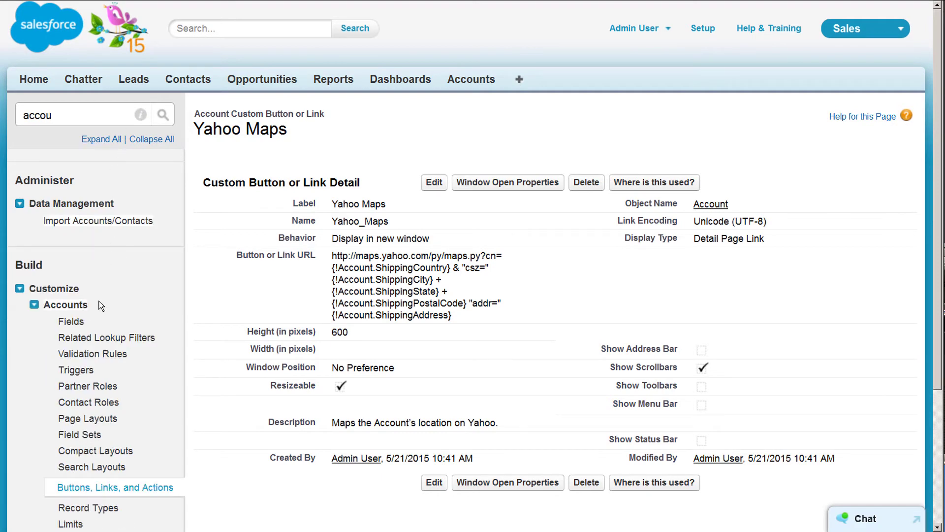
left_click(83, 418)
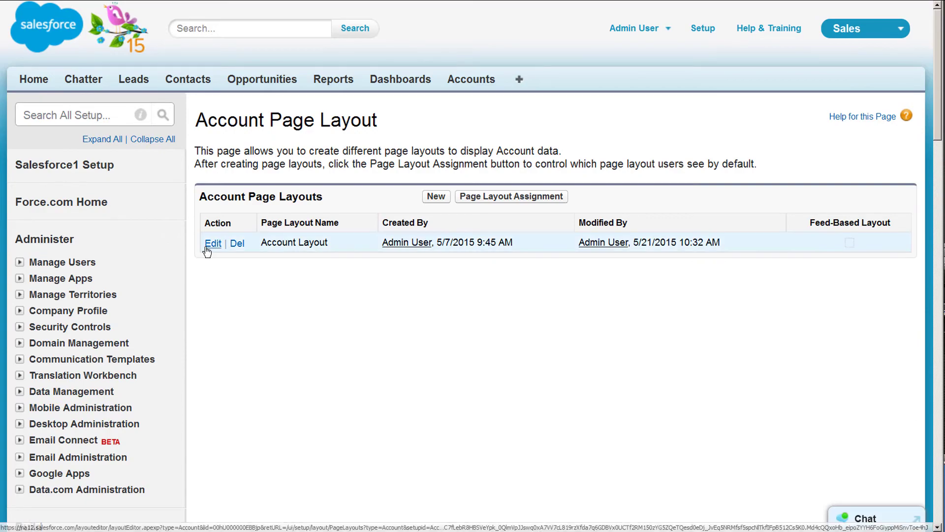
left_click(207, 247)
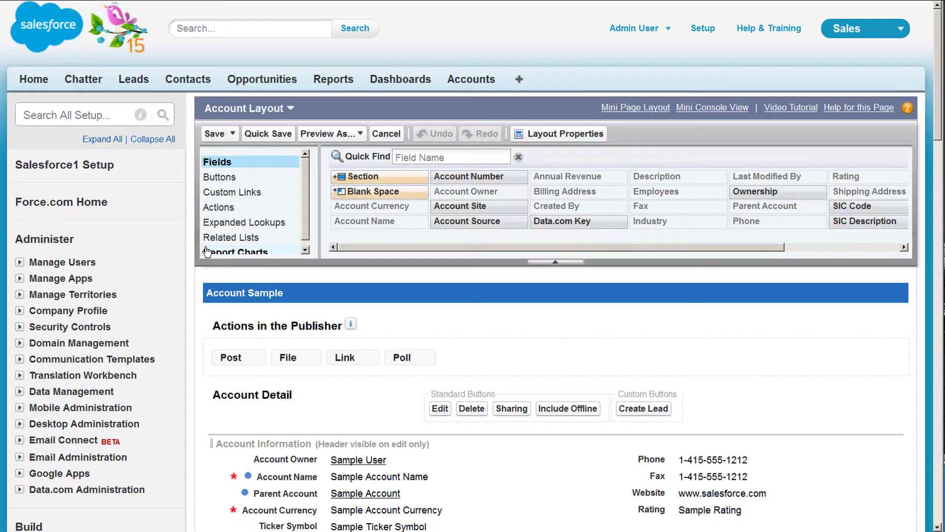
Drag Yahoo Maps first into the Custom Links section and save the layout
left_click(219, 192)
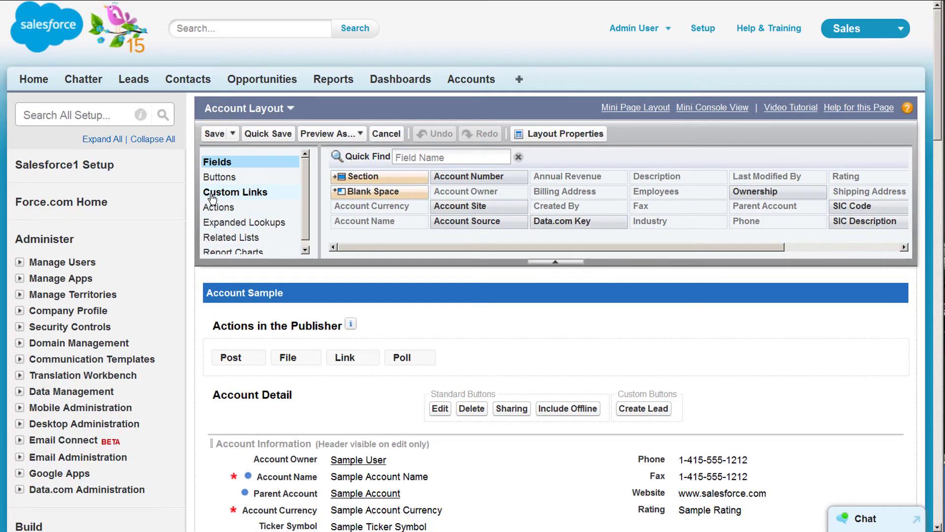
scroll(212, 198, "down", 2)
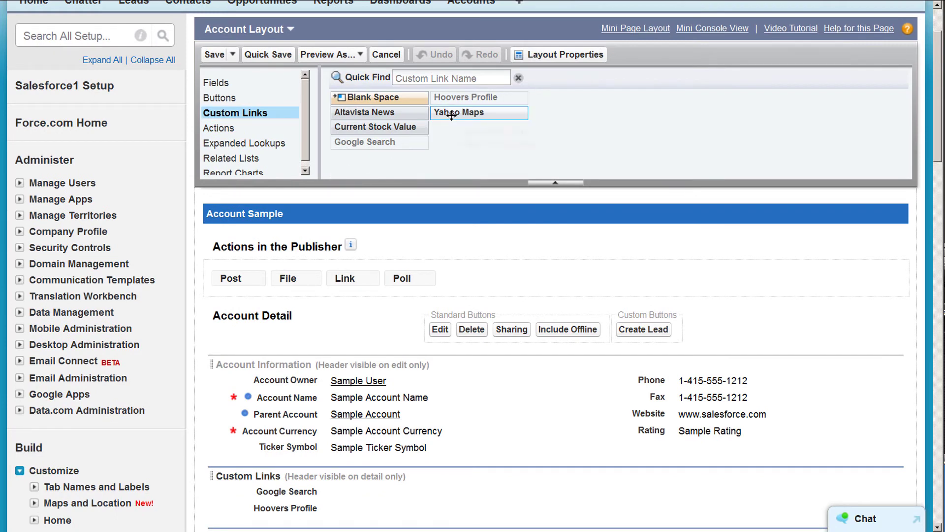
left_click_drag(451, 115, 429, 479)
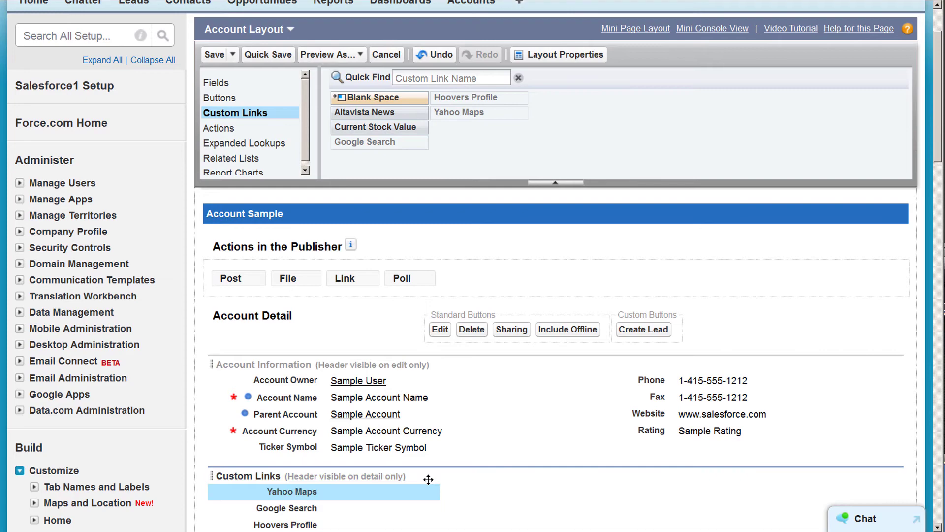
left_click(206, 58)
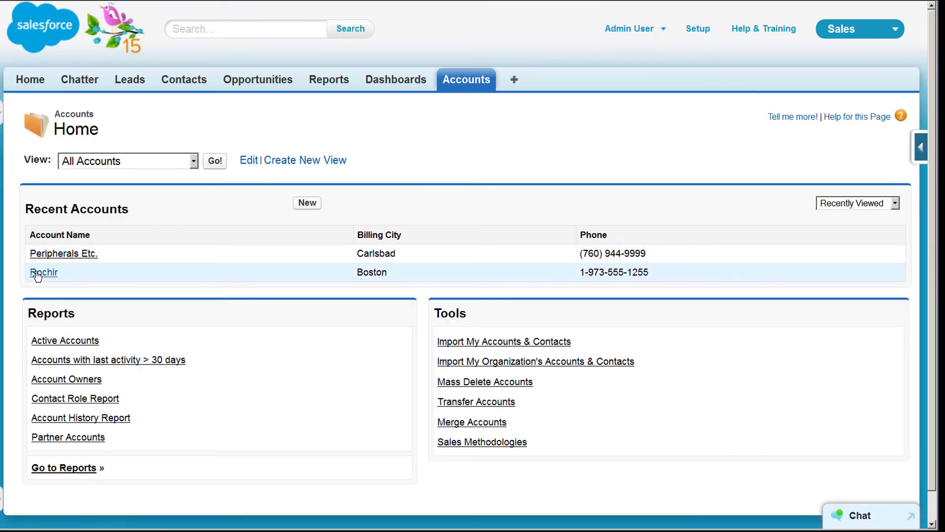
Open the Rochir account and run its new Yahoo Maps link to map the Boston address
left_click(43, 273)
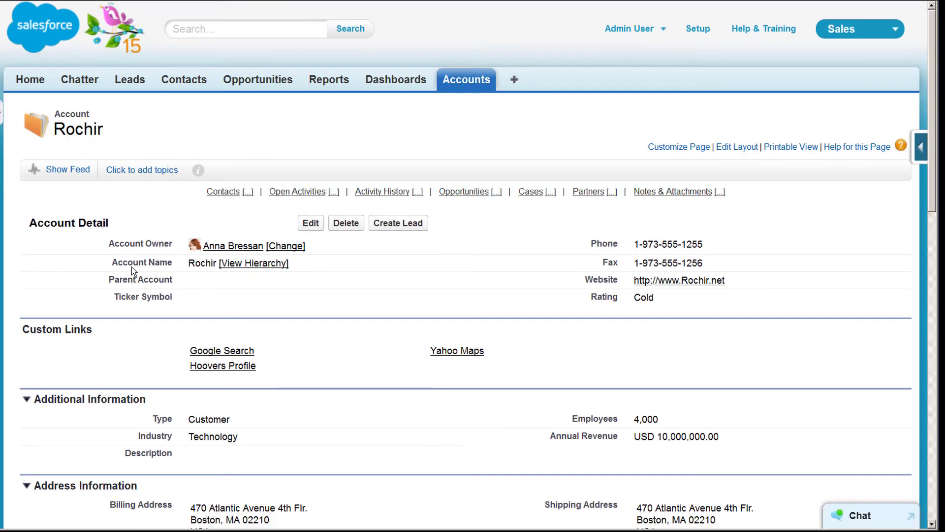
left_click(452, 351)
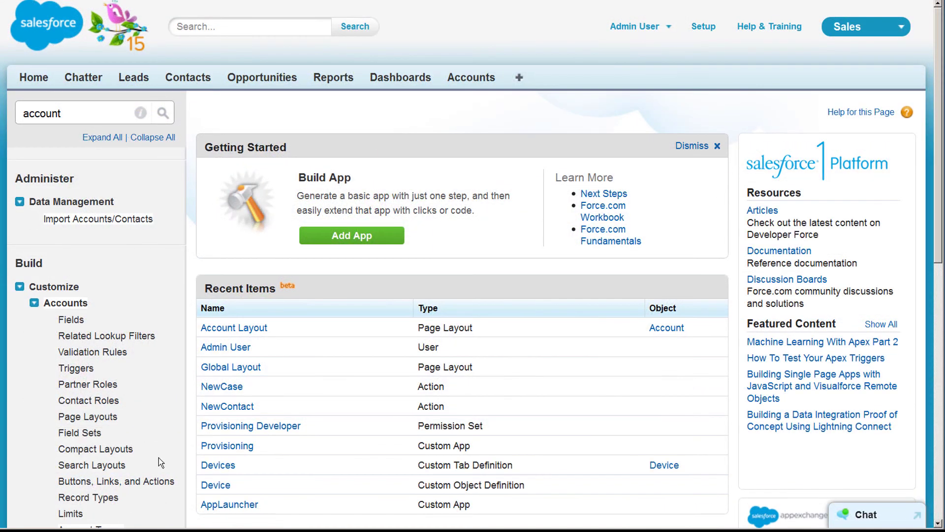
Go to Account Buttons, Links, and Actions and start another new button or link
left_click(153, 481)
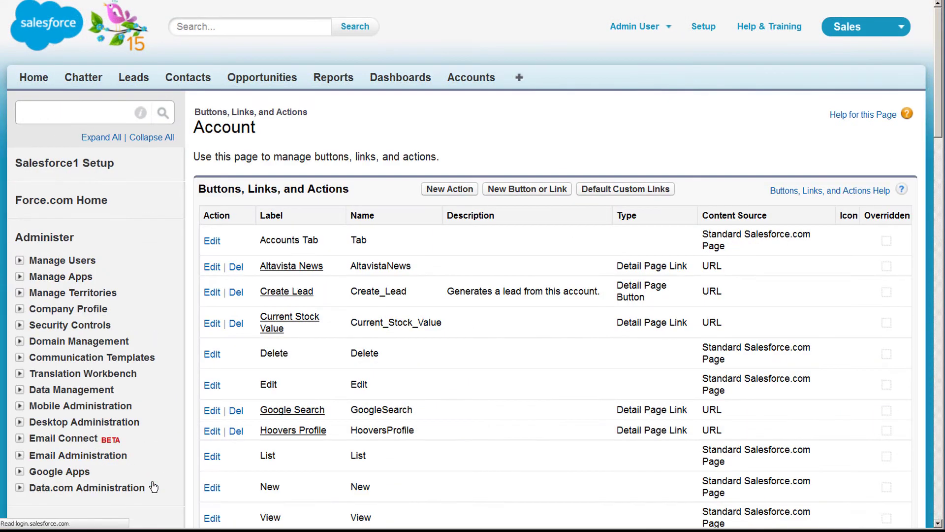
left_click(514, 190)
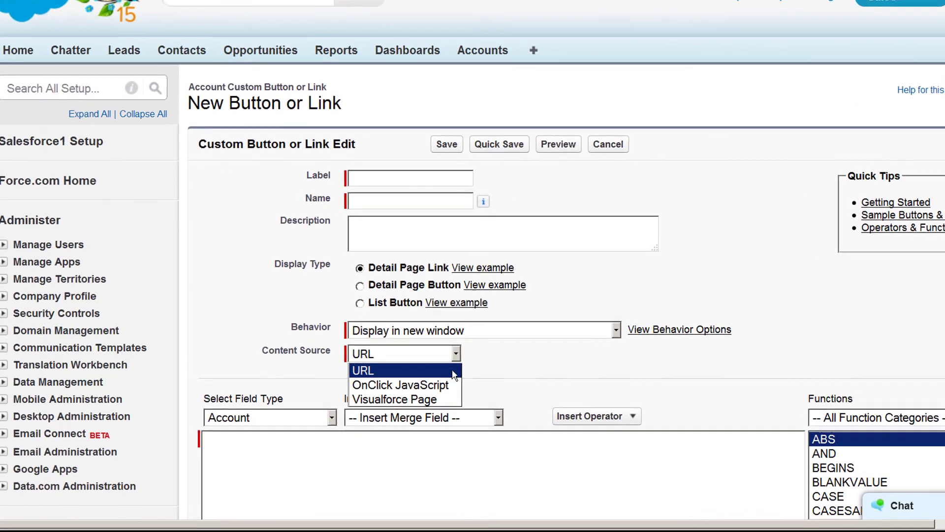